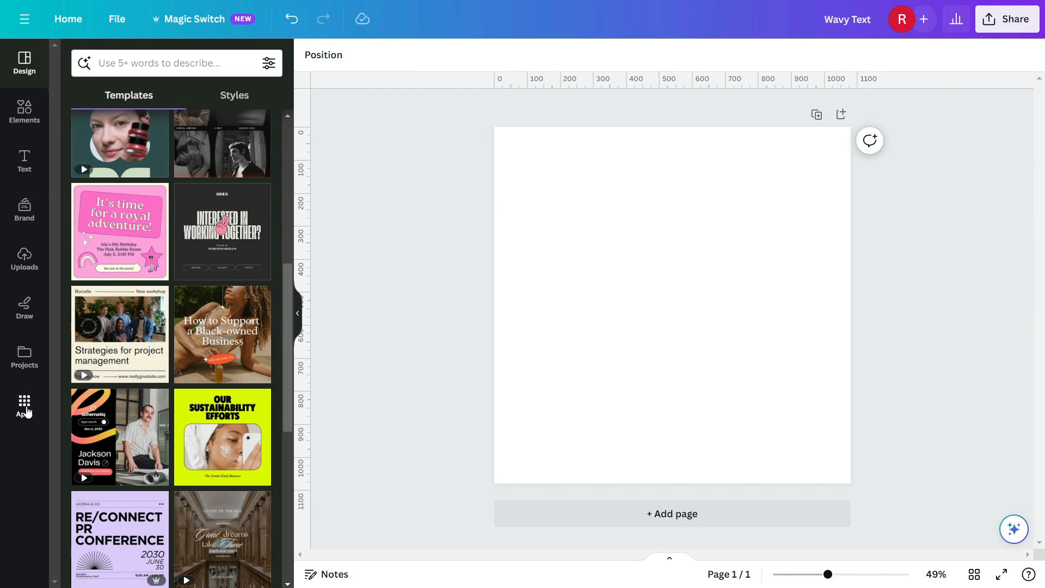
# - Search the Canva apps for "typecraft" and open the TypeCraft app
pyautogui.click(25, 405)
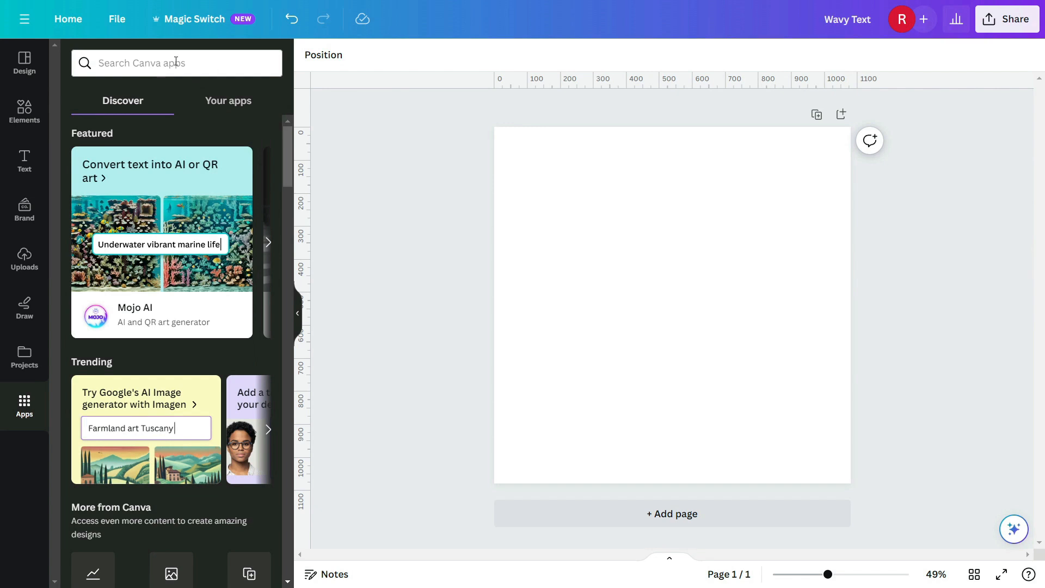
pyautogui.click(222, 71)
pyautogui.write('typecraft')
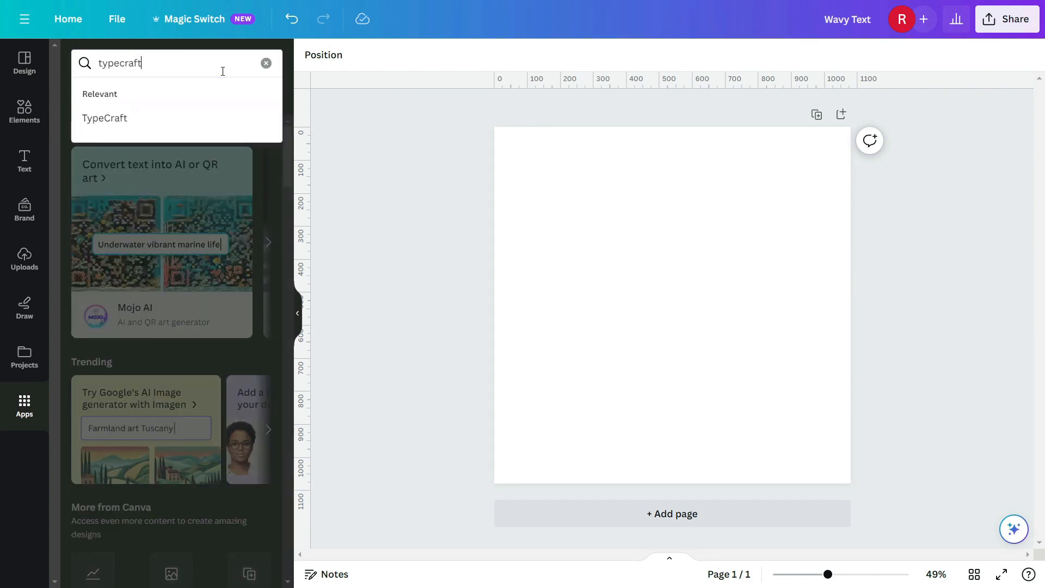
pyautogui.click(104, 118)
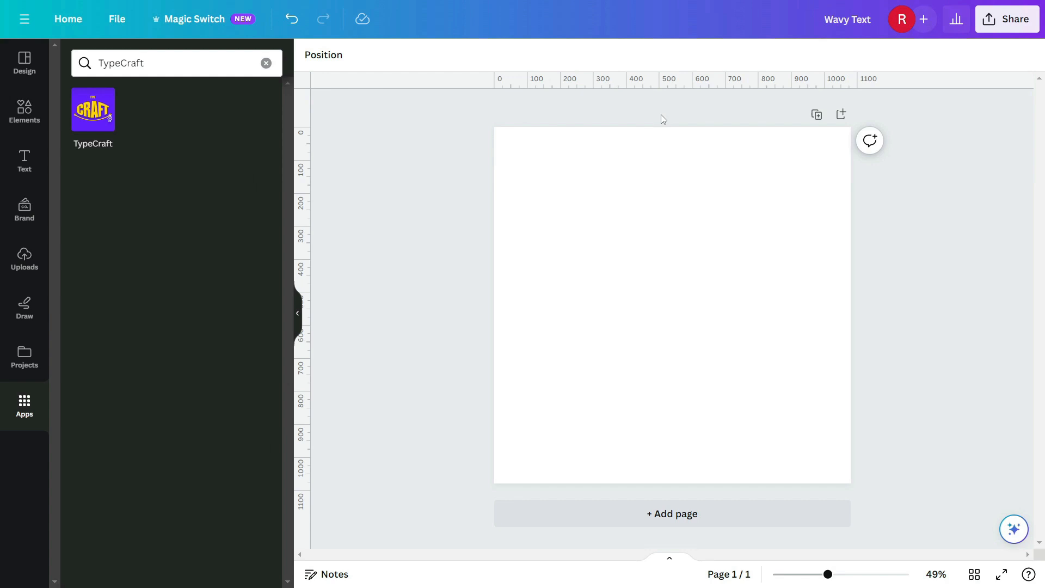
pyautogui.click(93, 114)
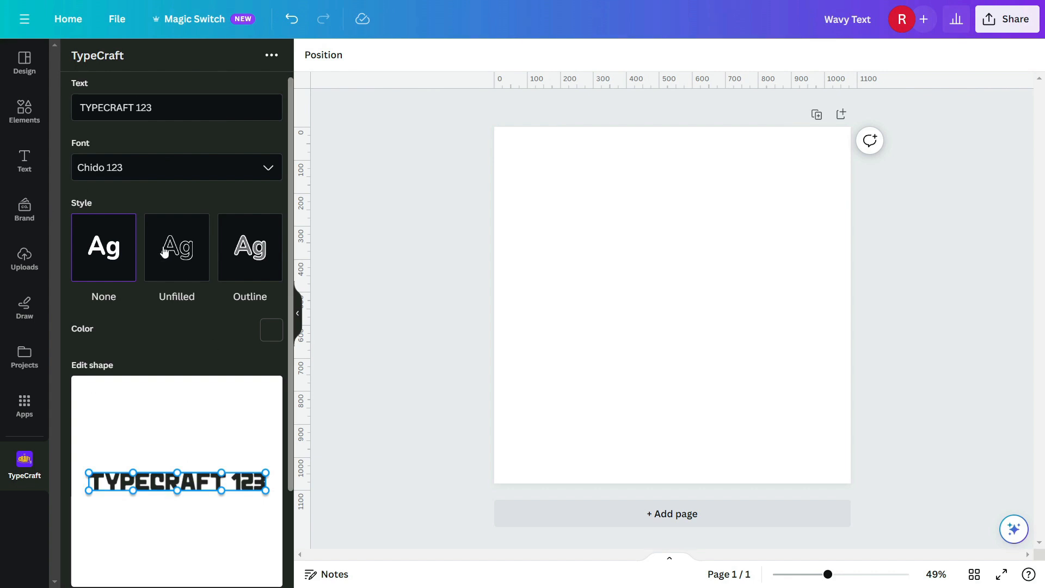
# - Replace the TypeCraft sample text with "WAVY TEXT"
pyautogui.click(176, 114)
pyautogui.write('W')
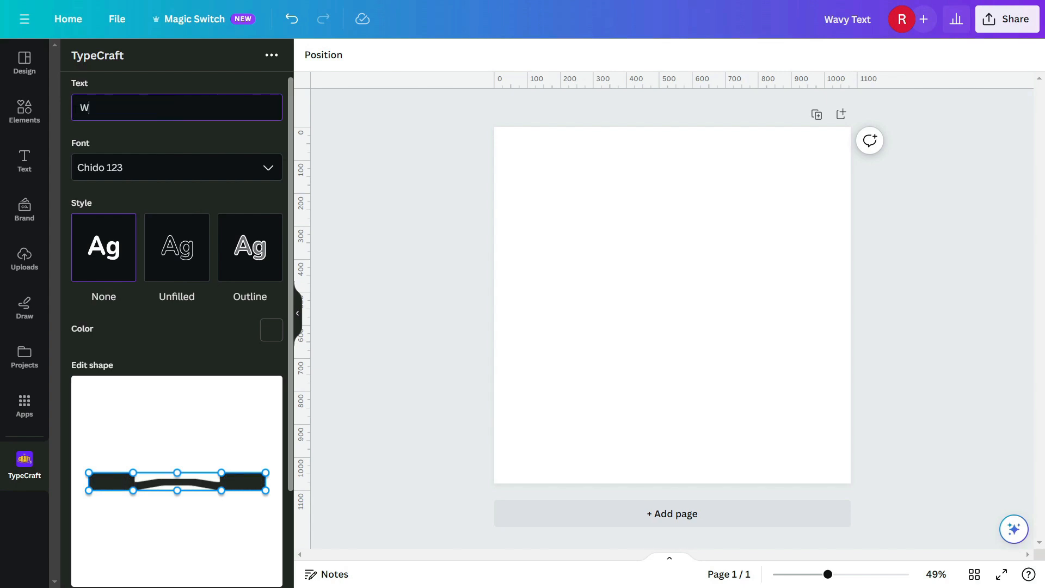
pyautogui.write('AVY TEXT')
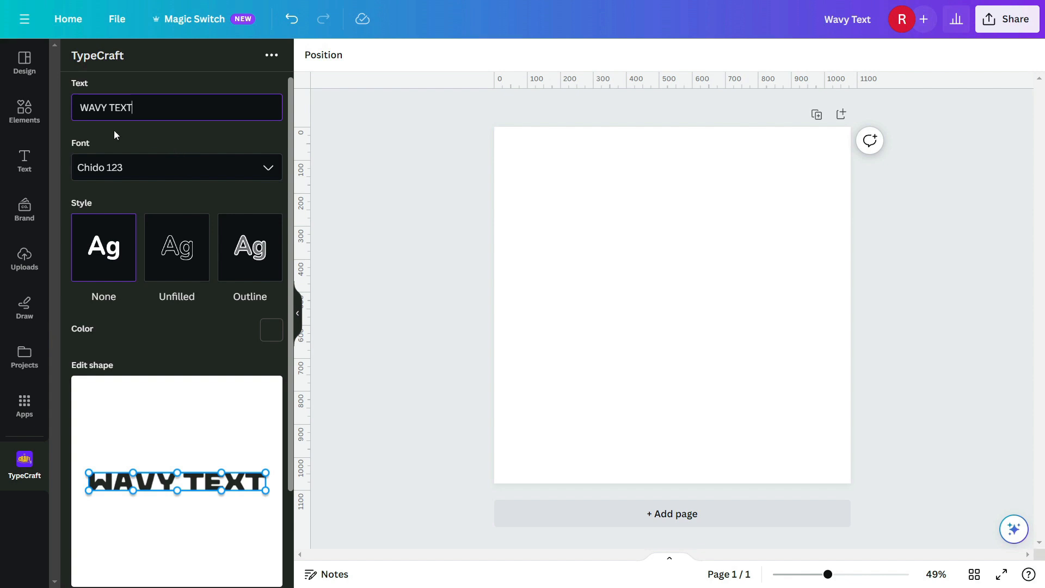
# - Browse the TypeCraft font list and set the text's font to Cubao 123
pyautogui.click(194, 161)
pyautogui.scroll(-5, 164, 228)
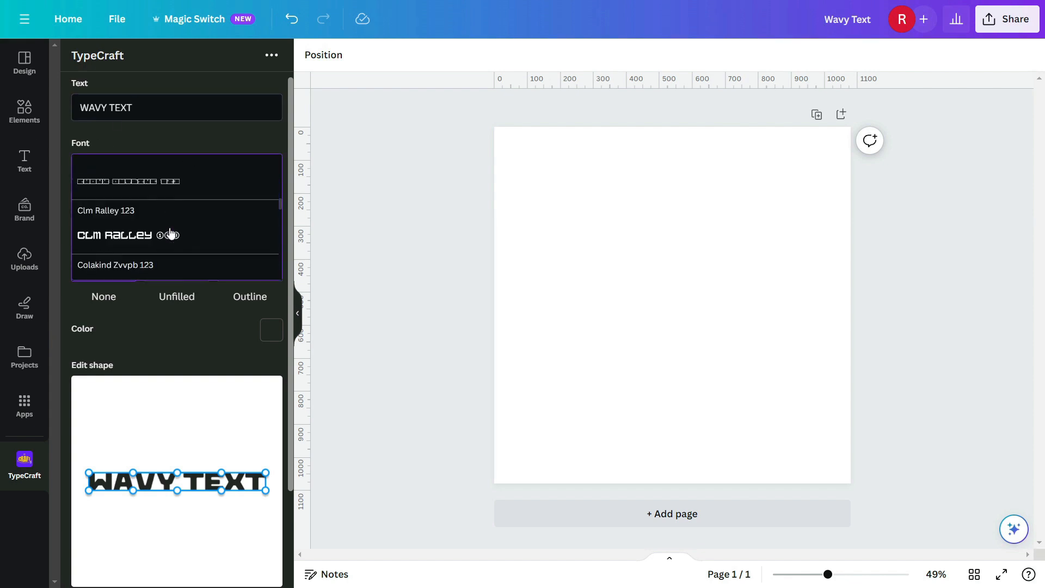
pyautogui.scroll(-3, 163, 229)
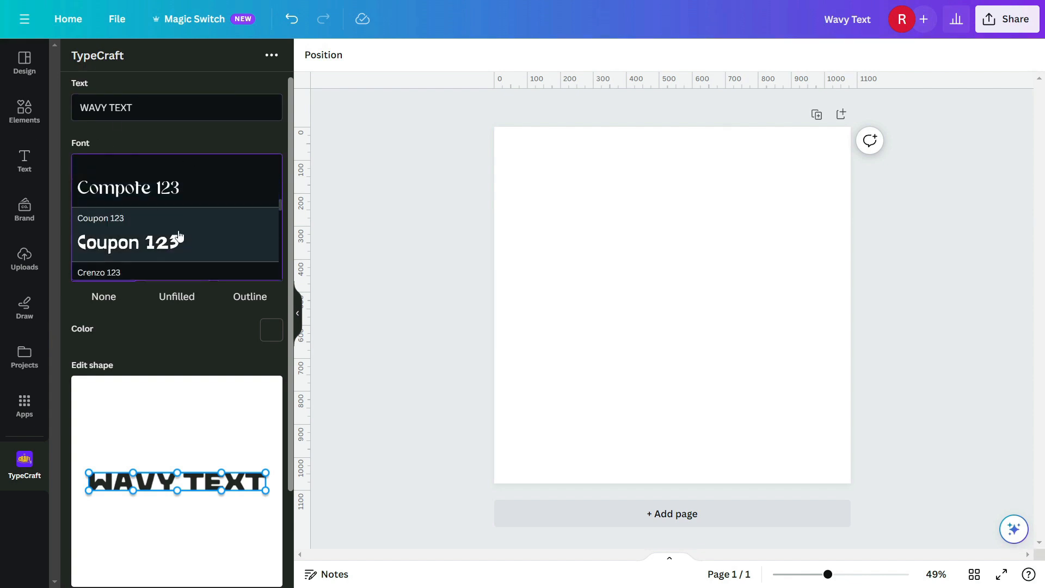
pyautogui.scroll(-2, 151, 236)
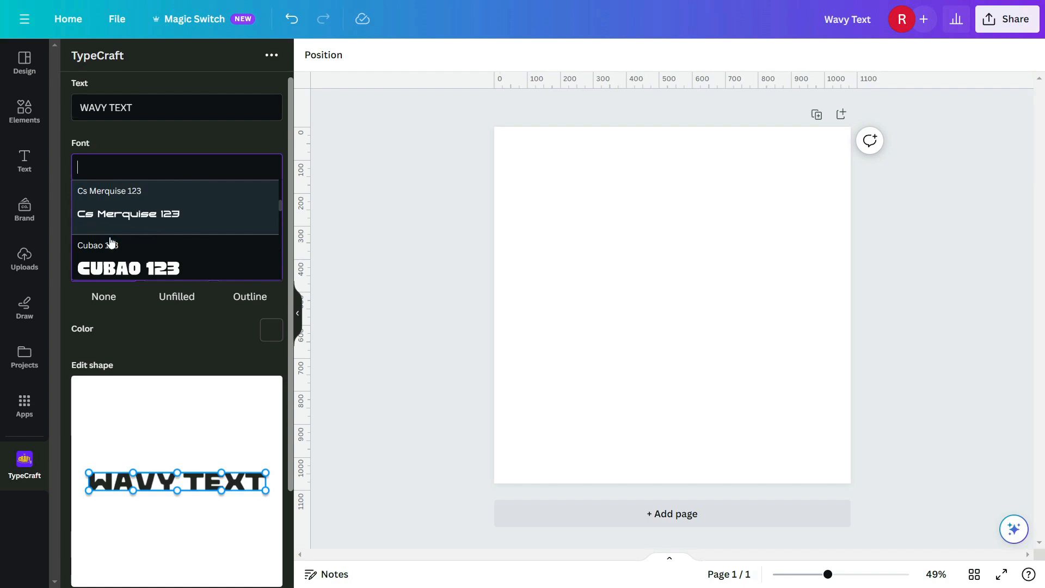
pyautogui.click(169, 261)
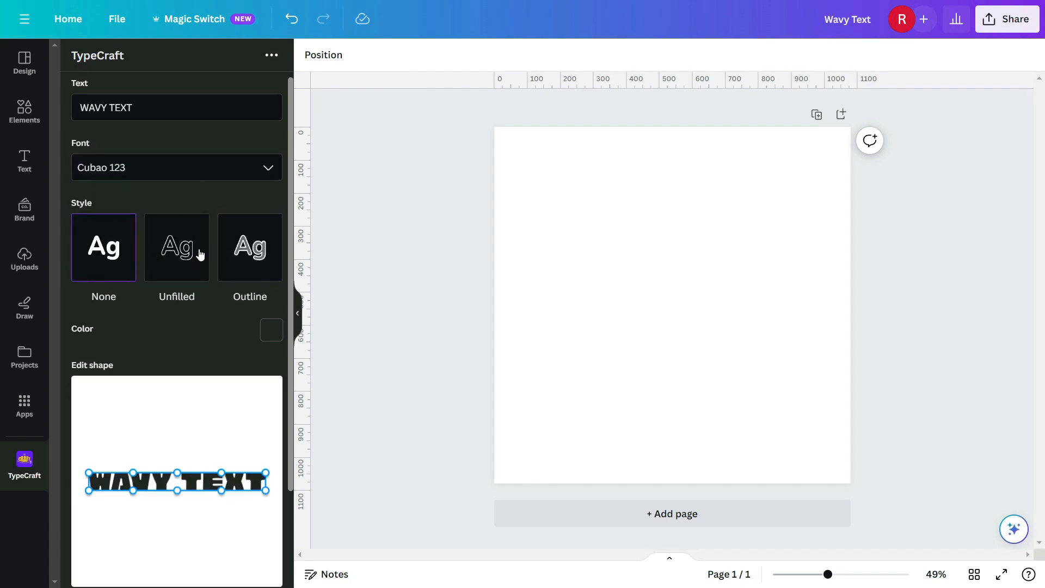
# - Preview the Outline and Unfilled styles on the text, and return the style to None
pyautogui.click(247, 254)
pyautogui.click(176, 252)
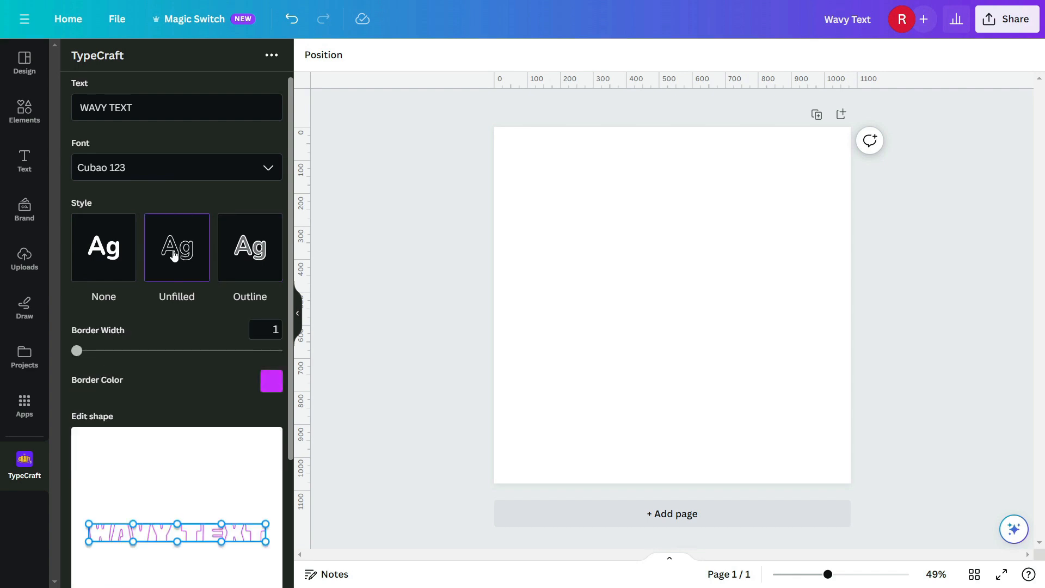
pyautogui.click(108, 248)
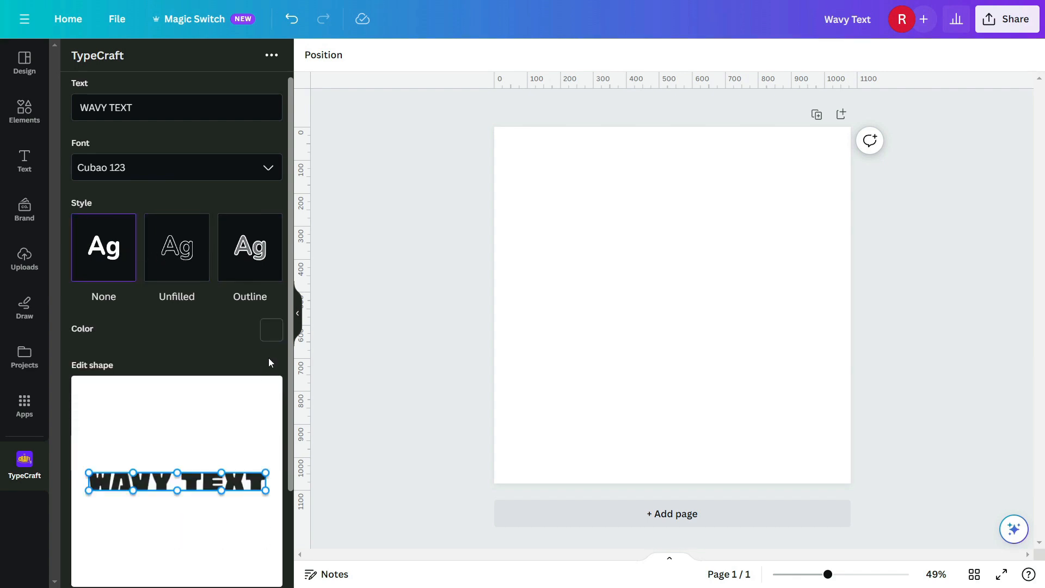
# - Set the text color to the pinkish red #ff0550
pyautogui.click(272, 337)
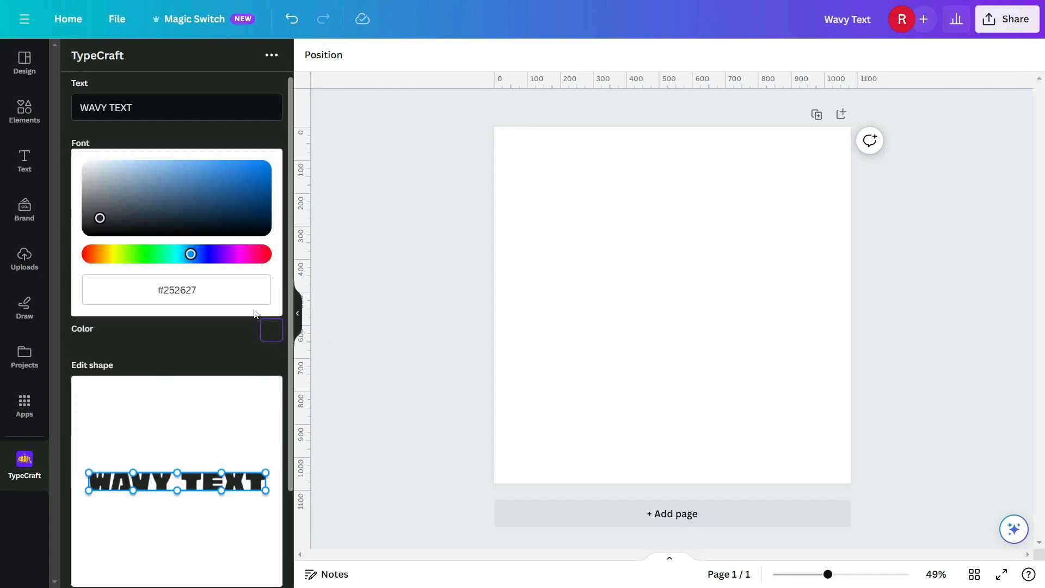
pyautogui.click(254, 254)
pyautogui.click(258, 170)
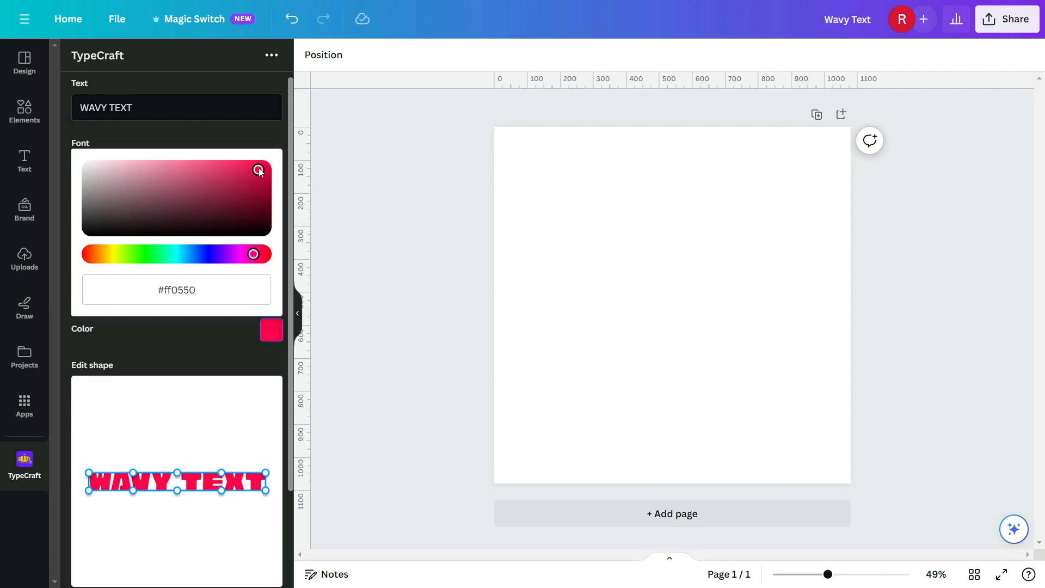
pyautogui.click(204, 353)
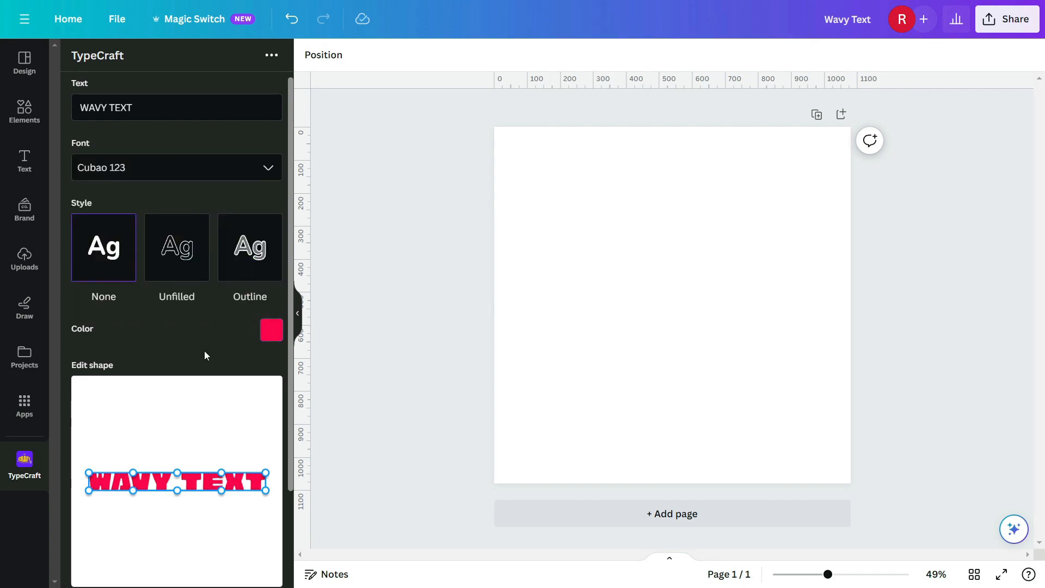
# - Reshape the text into a wave by raising the upper edge around WAVY and shifting the lower-edge points to follow the curve
pyautogui.scroll(-2, 204, 354)
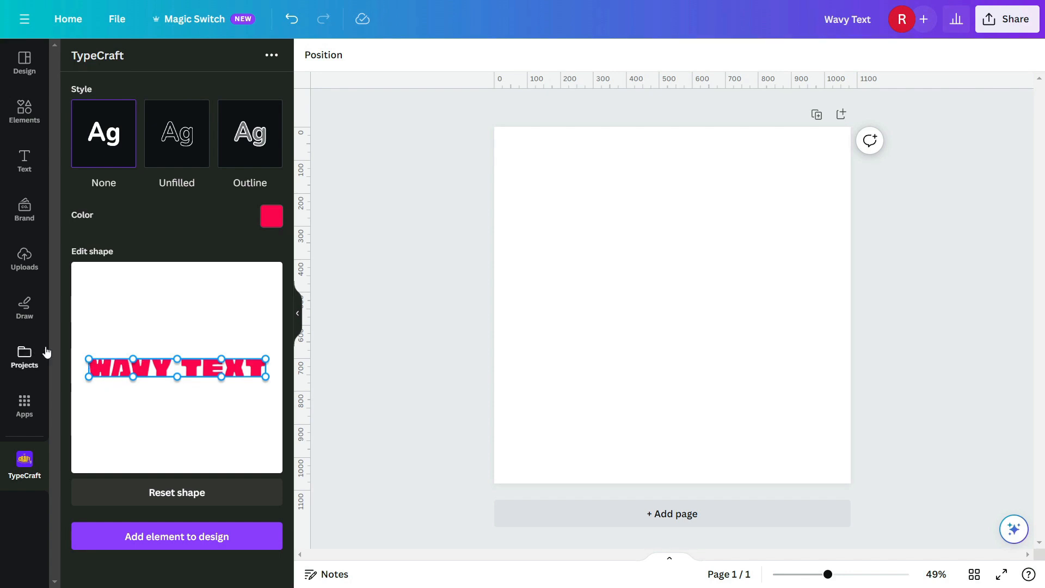
pyautogui.moveTo(91, 361)
pyautogui.mouseDown()
pyautogui.moveTo(90, 350)
pyautogui.moveTo(221, 348)
pyautogui.mouseUp()
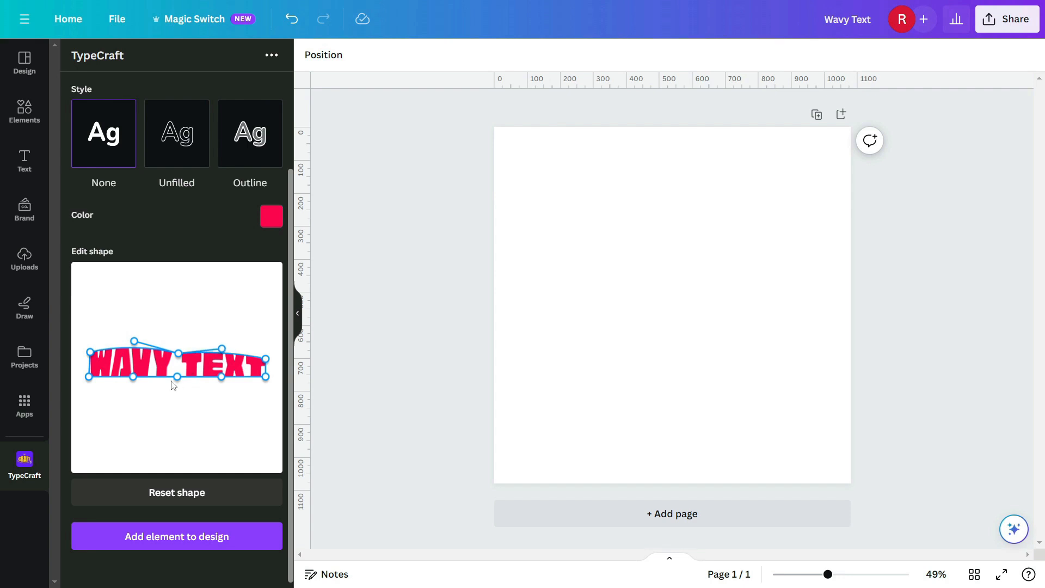
pyautogui.moveTo(177, 376); pyautogui.dragTo(174, 382)
pyautogui.moveTo(130, 382); pyautogui.dragTo(172, 379)
pyautogui.moveTo(221, 348); pyautogui.dragTo(221, 359)
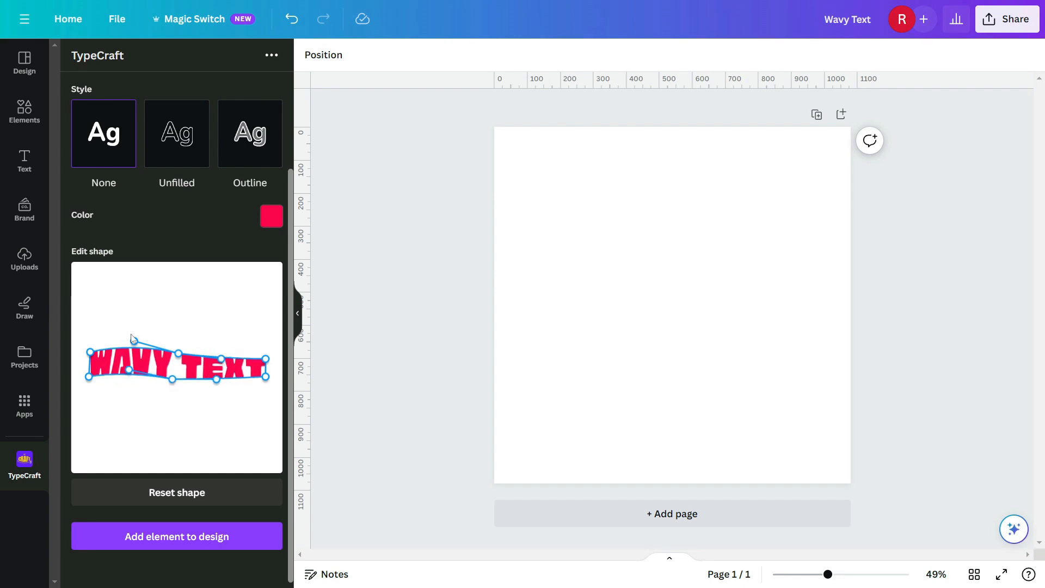
pyautogui.moveTo(134, 341); pyautogui.dragTo(90, 347)
pyautogui.moveTo(265, 358); pyautogui.dragTo(211, 379)
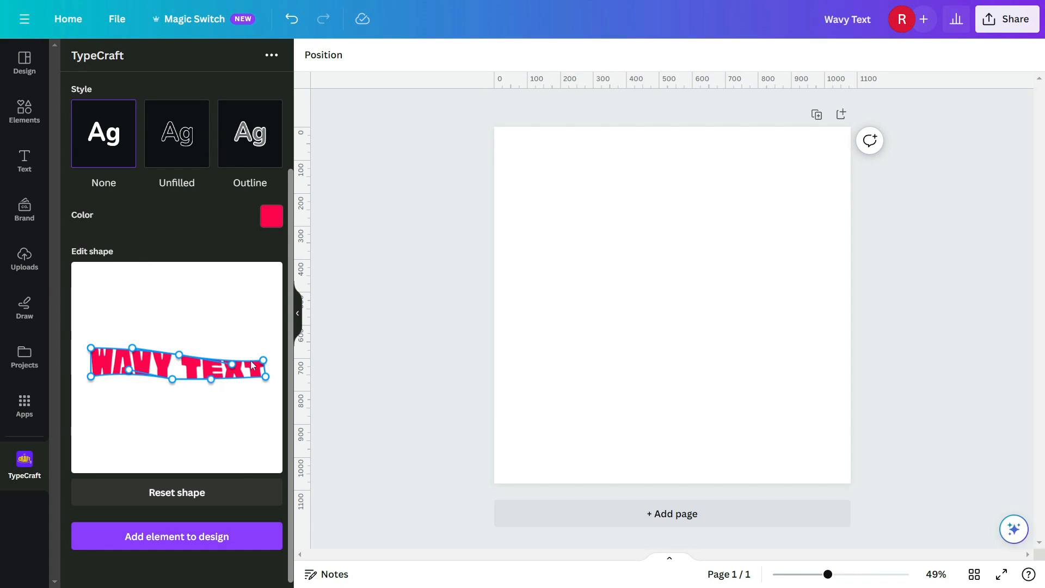
# - Add the wavy text element to the design, enlarge it and reposition it on the page
pyautogui.click(191, 539)
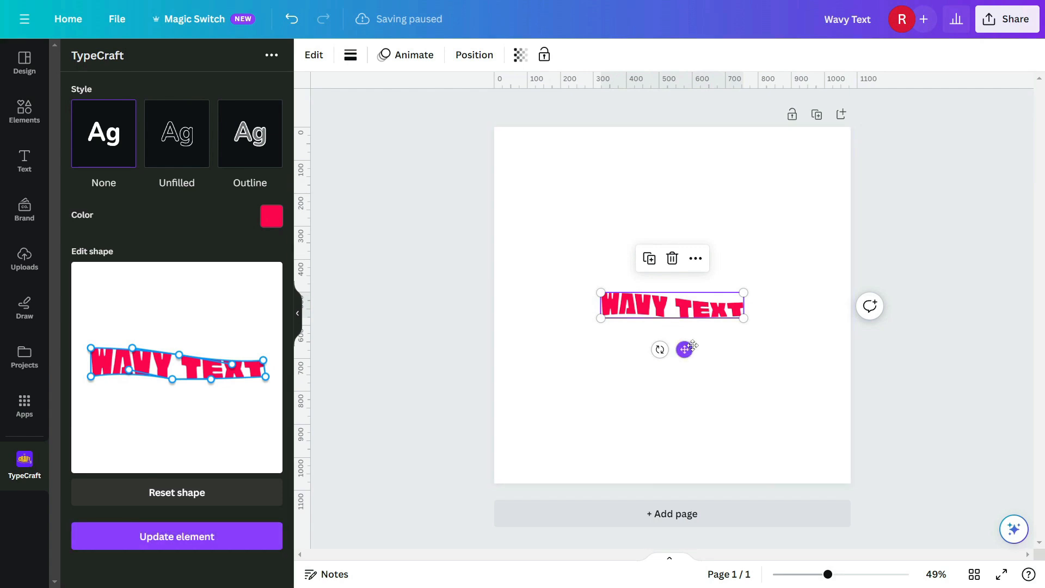
pyautogui.moveTo(742, 320); pyautogui.dragTo(829, 375)
pyautogui.moveTo(750, 325); pyautogui.dragTo(713, 305)
pyautogui.click(784, 354)
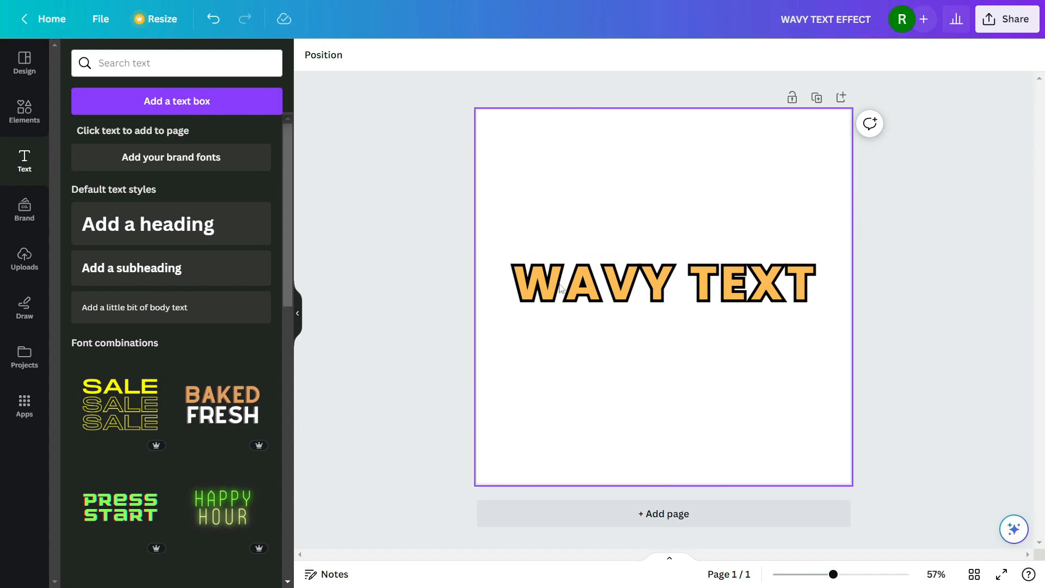
# - Download the WAVY TEXT EFFECT design as a PNG with a transparent background
pyautogui.click(1007, 19)
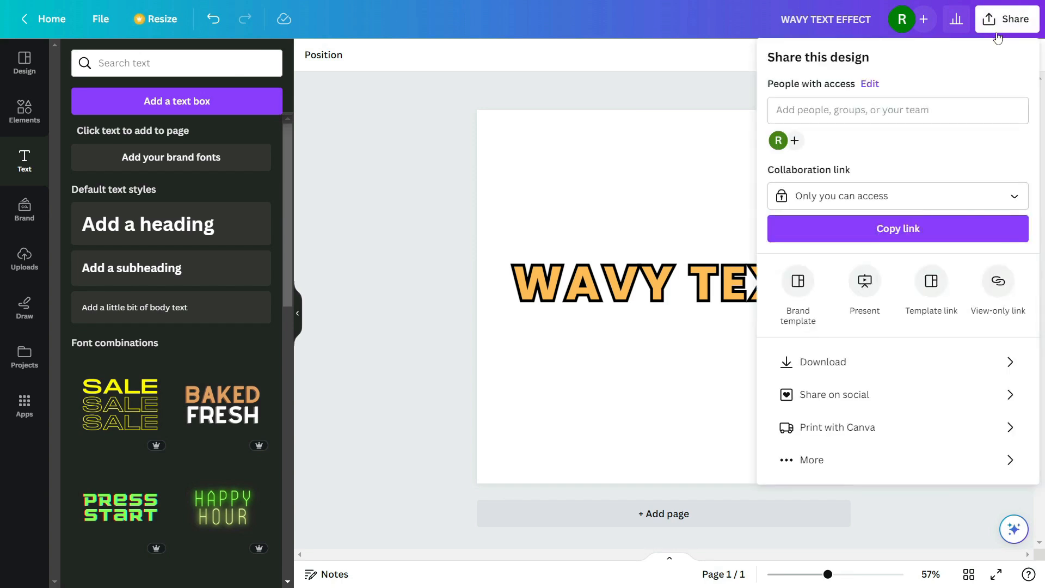
pyautogui.click(1013, 360)
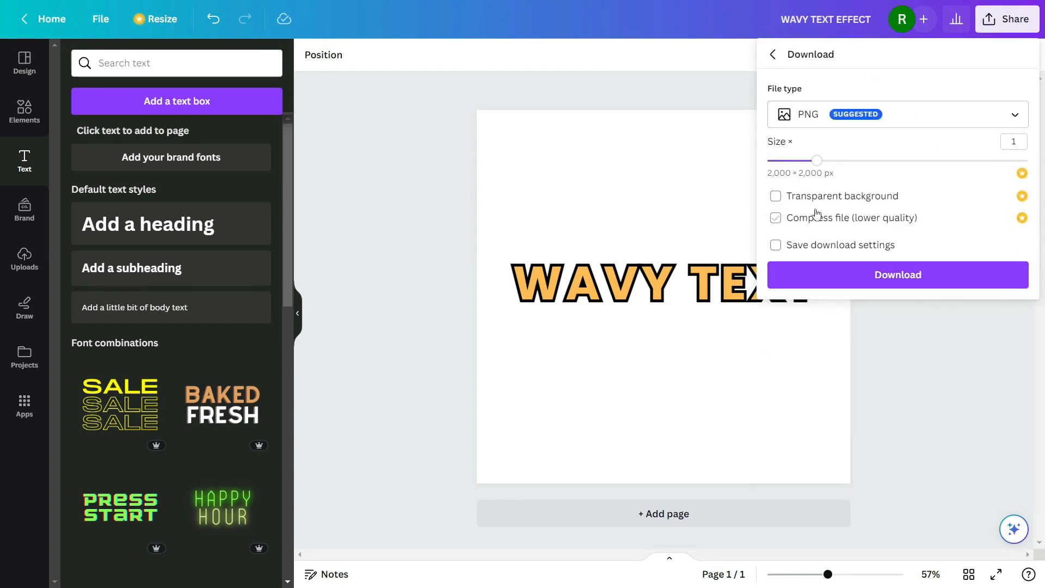
pyautogui.click(775, 196)
pyautogui.click(908, 277)
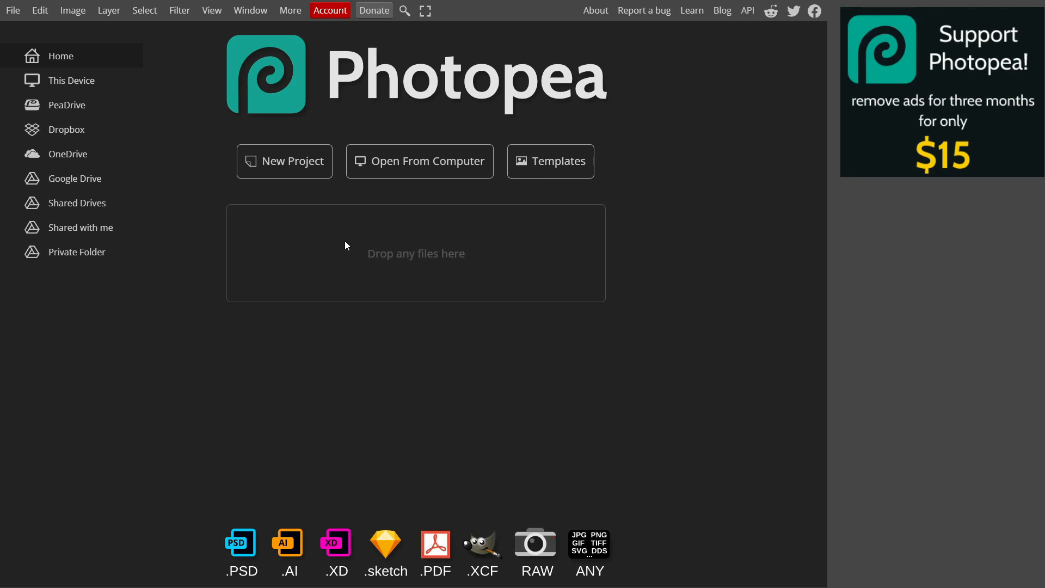
# - Switch to Photopea, open the downloaded WAVY TEXT EFFECT image and apply a warp with the Wave style
pyautogui.moveTo(344, 241); pyautogui.dragTo(420, 271)
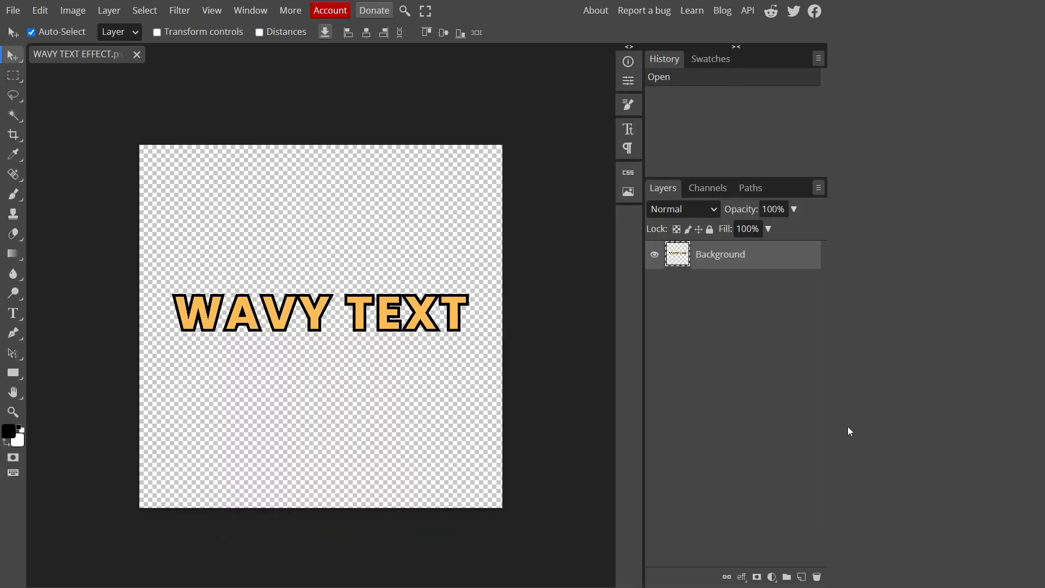
pyautogui.click(38, 10)
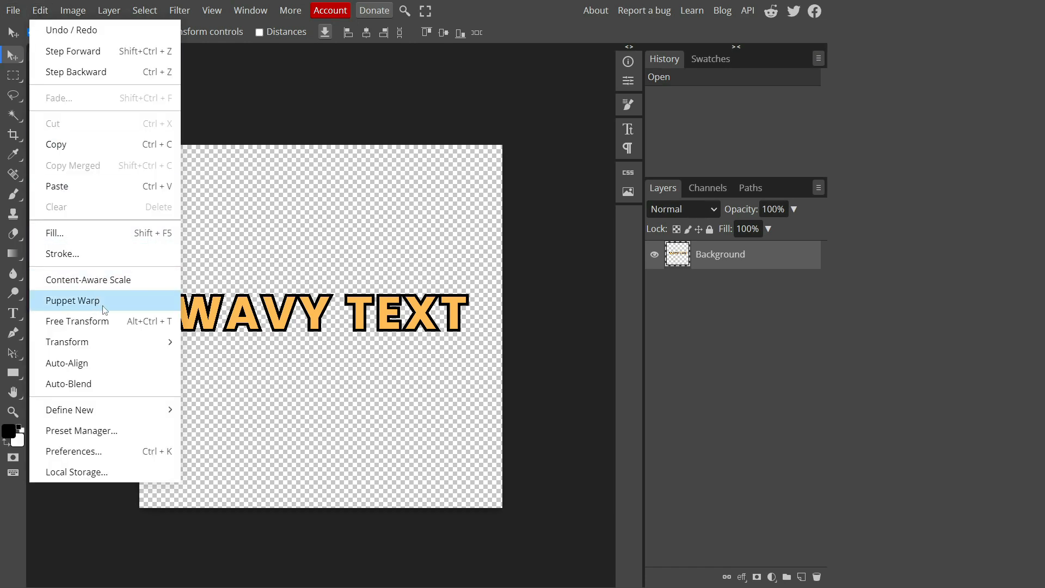
pyautogui.moveTo(100, 341)
pyautogui.click(210, 466)
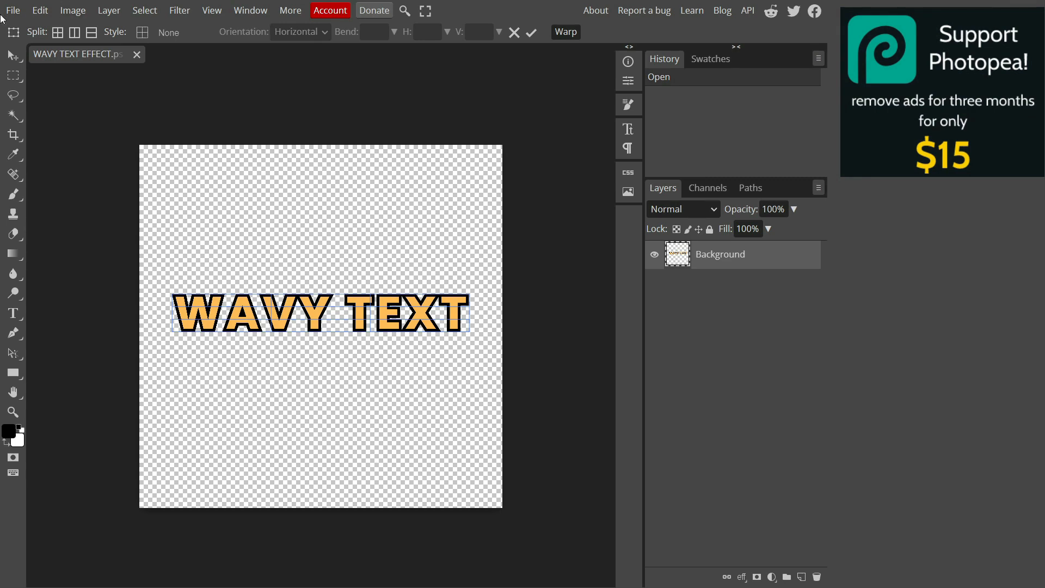
pyautogui.click(167, 31)
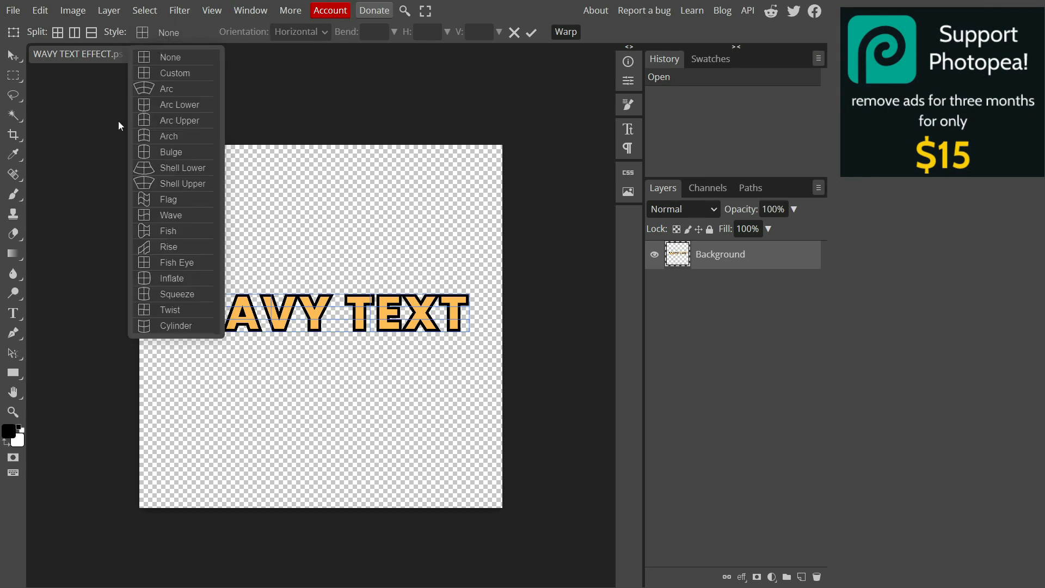
pyautogui.click(168, 216)
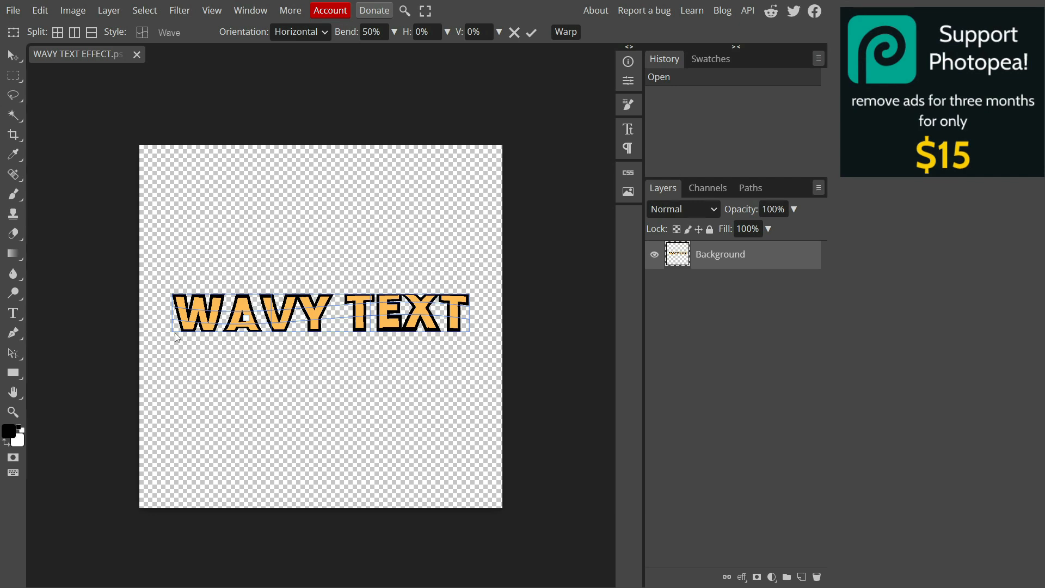
# - Refine the warp by pulling the lower edge down under WAVY and the upper edge up above TEXT
pyautogui.moveTo(172, 332); pyautogui.dragTo(174, 345)
pyautogui.moveTo(272, 332); pyautogui.dragTo(272, 335)
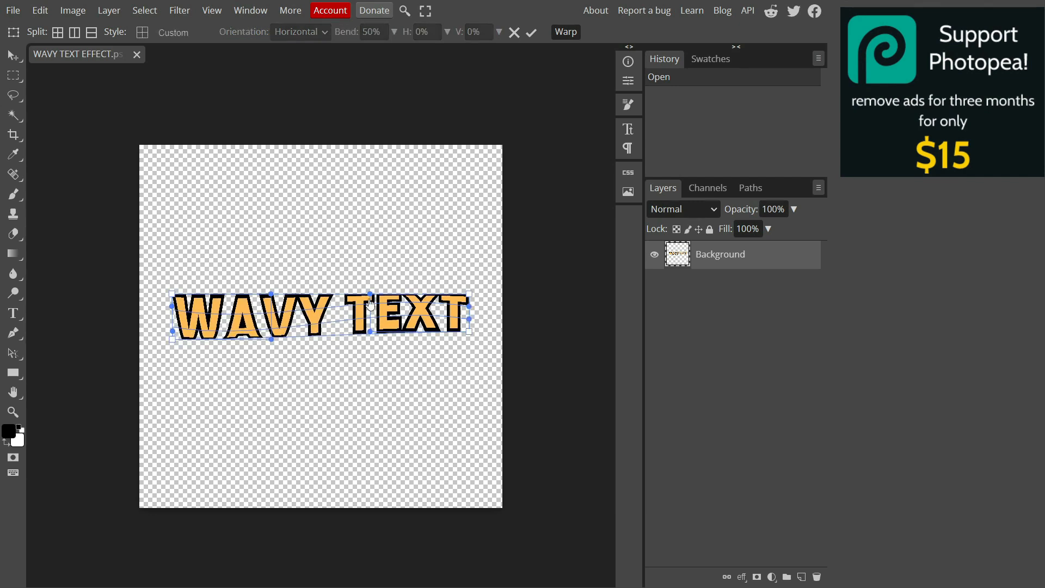
pyautogui.moveTo(371, 295); pyautogui.dragTo(371, 281)
pyautogui.moveTo(470, 294); pyautogui.dragTo(468, 286)
pyautogui.moveTo(477, 325); pyautogui.dragTo(469, 325)
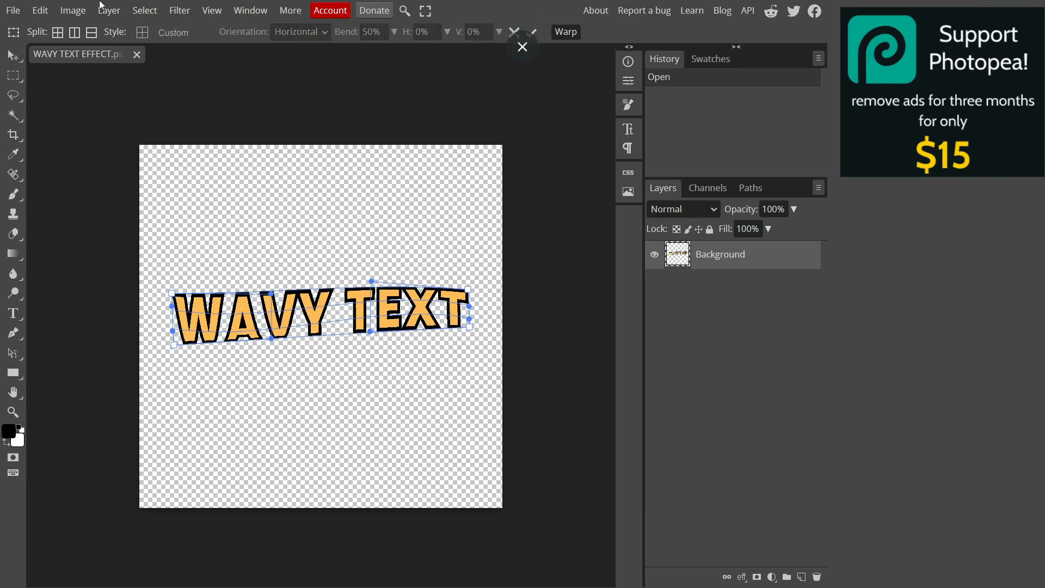
# - Export the warped text from Photopea as a PNG image
pyautogui.click(13, 11)
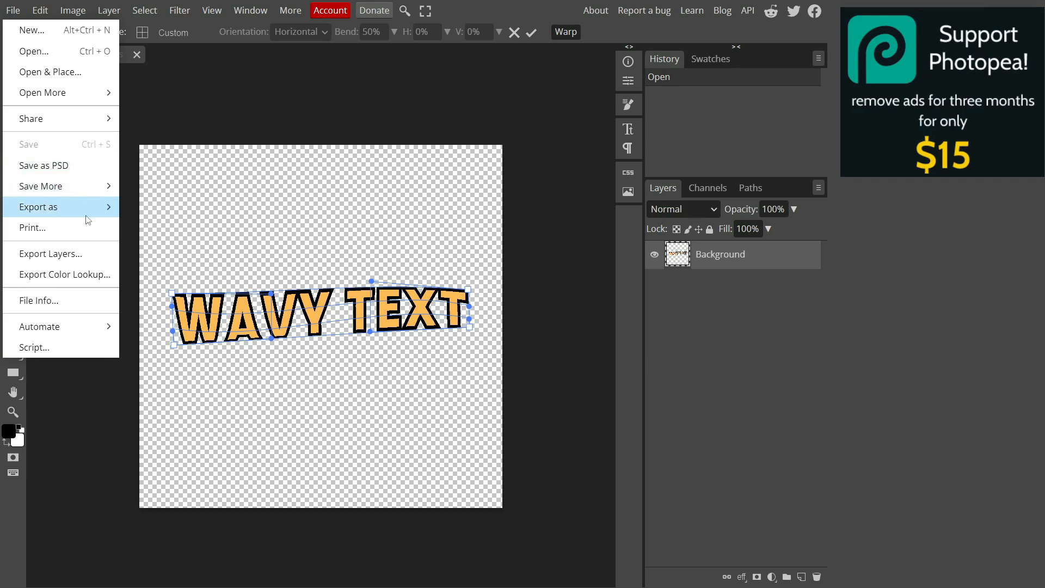
pyautogui.moveTo(89, 213)
pyautogui.click(168, 212)
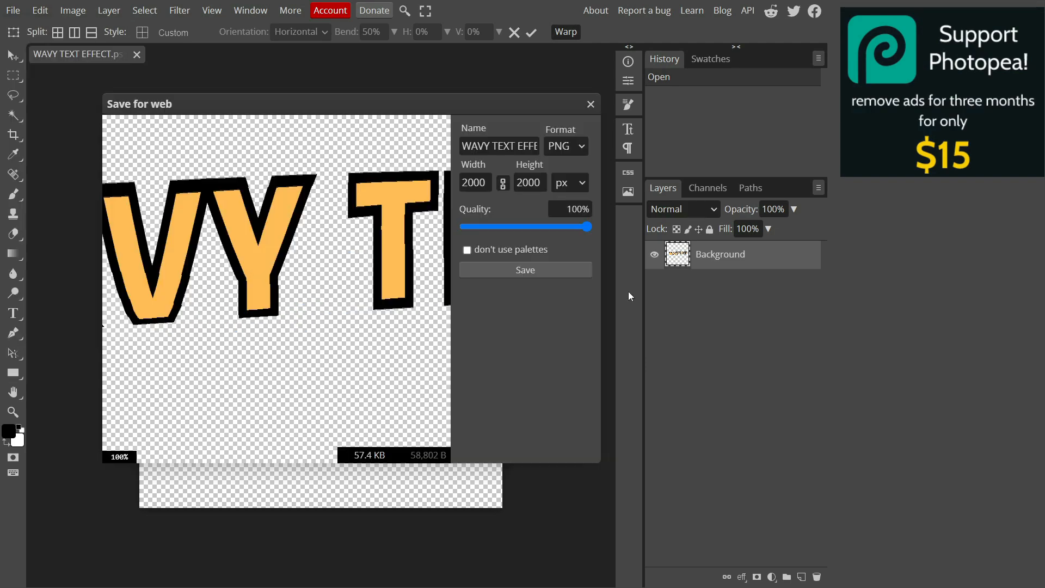
pyautogui.press('Return')
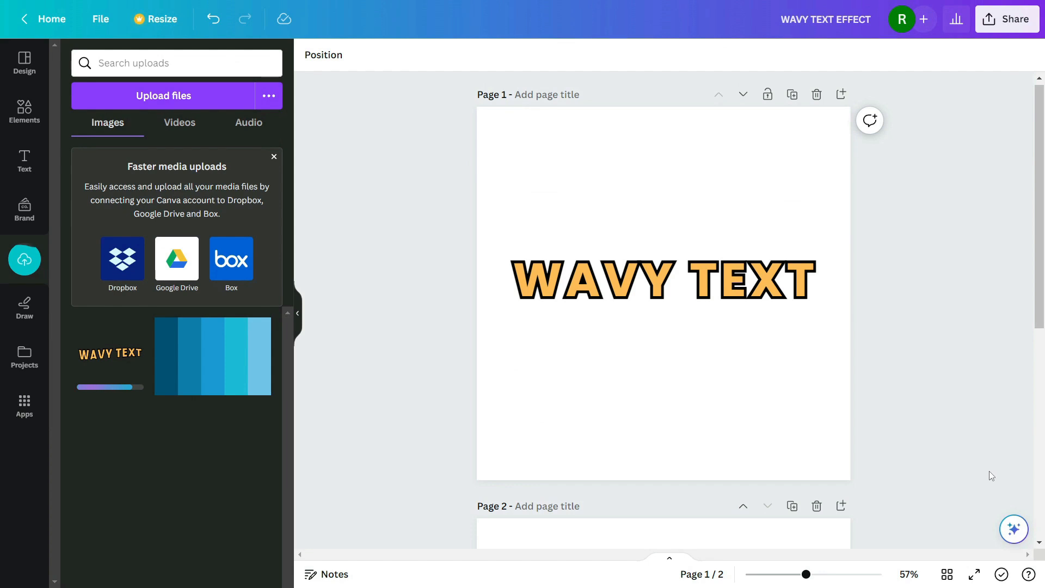
# - Switch back to Canva and place the uploaded warped text image in the middle of page 2
pyautogui.scroll(-5, 762, 425)
pyautogui.click(598, 380)
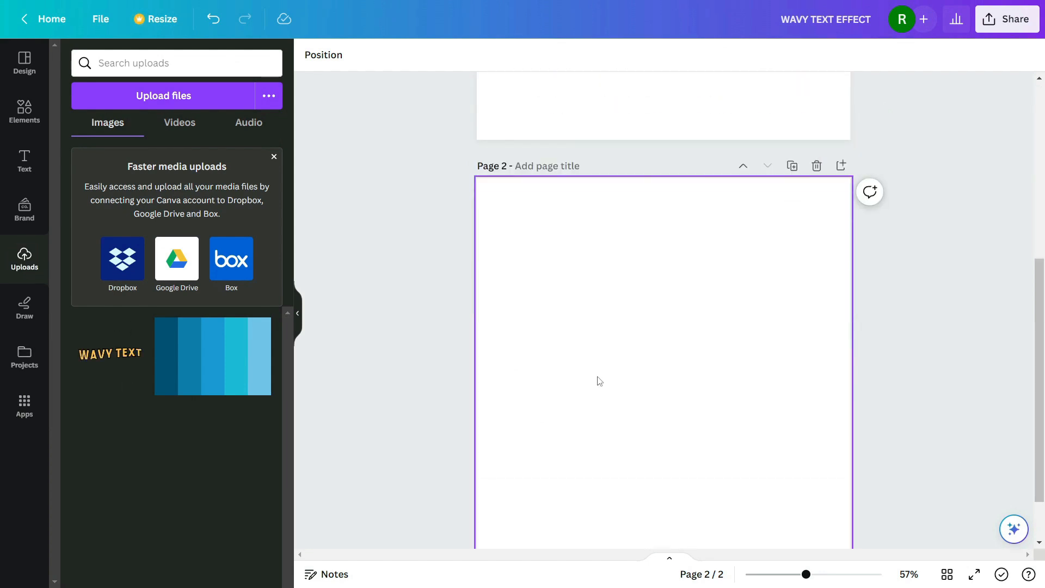
pyautogui.click(105, 371)
pyautogui.moveTo(614, 386); pyautogui.dragTo(625, 396)
pyautogui.click(869, 393)
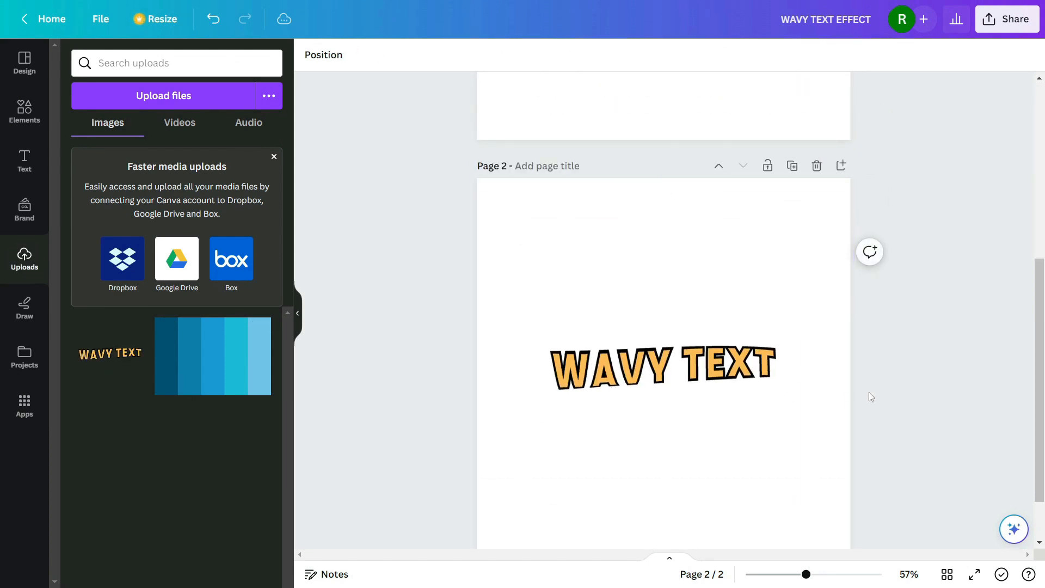